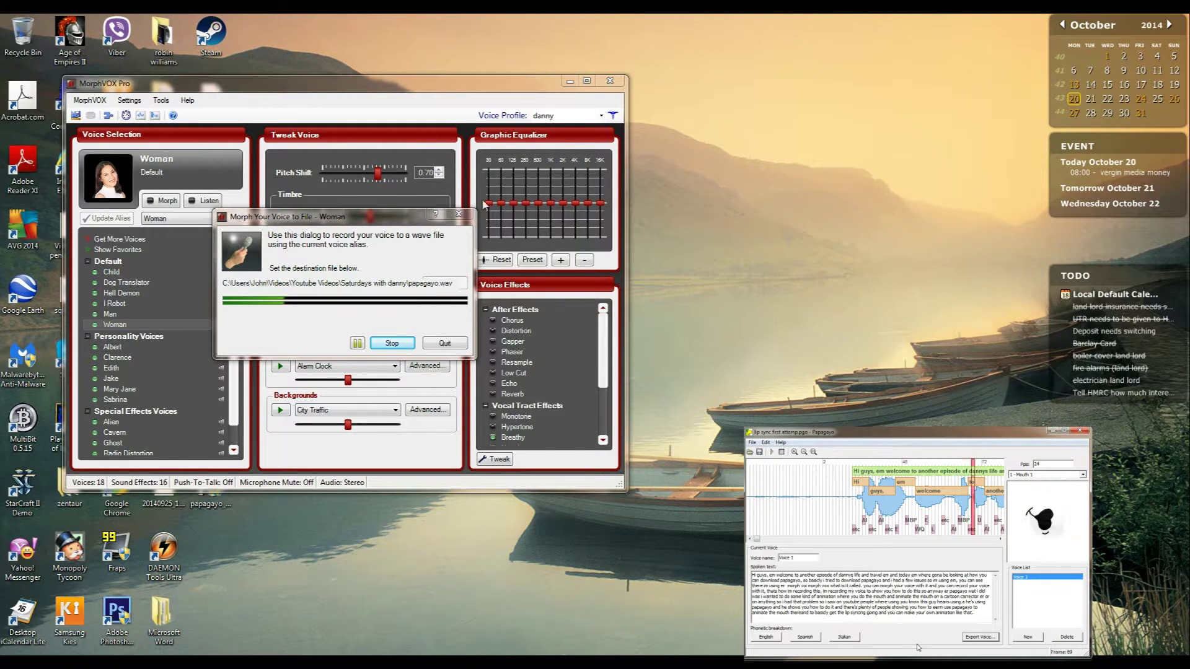
# - Drag the MorphVOX 'Morph Your Voice to File' dialog right and bring up Google's 'papagayo lip sync' results
pyautogui.click(395, 215)
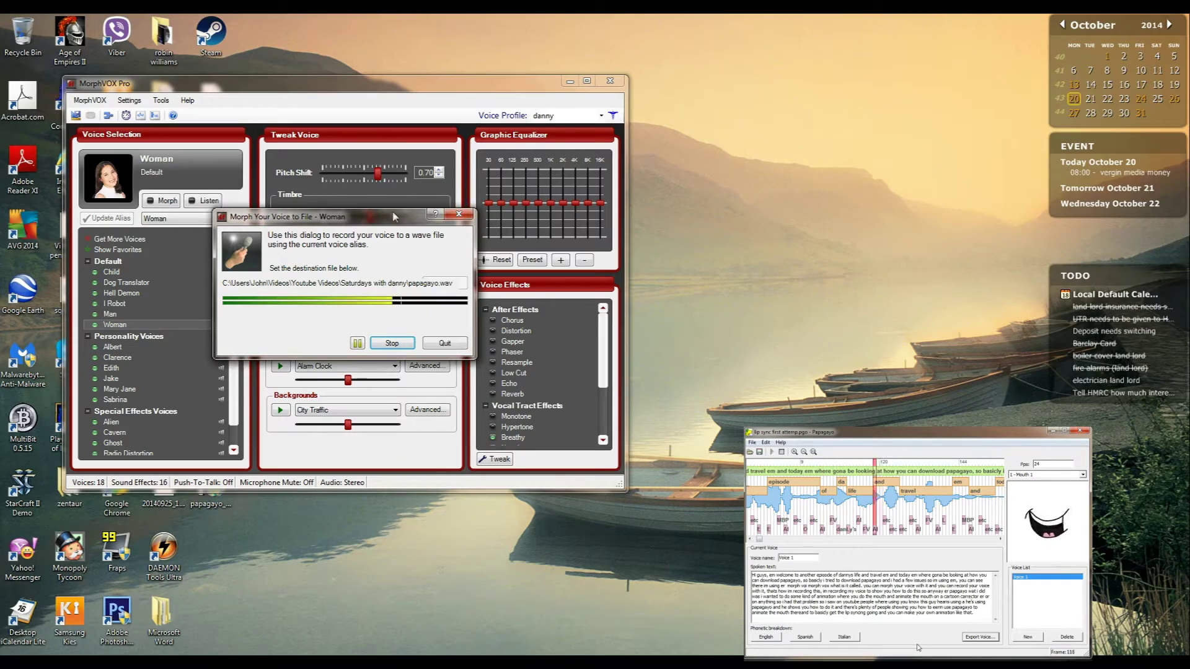
pyautogui.moveTo(394, 217); pyautogui.dragTo(806, 230)
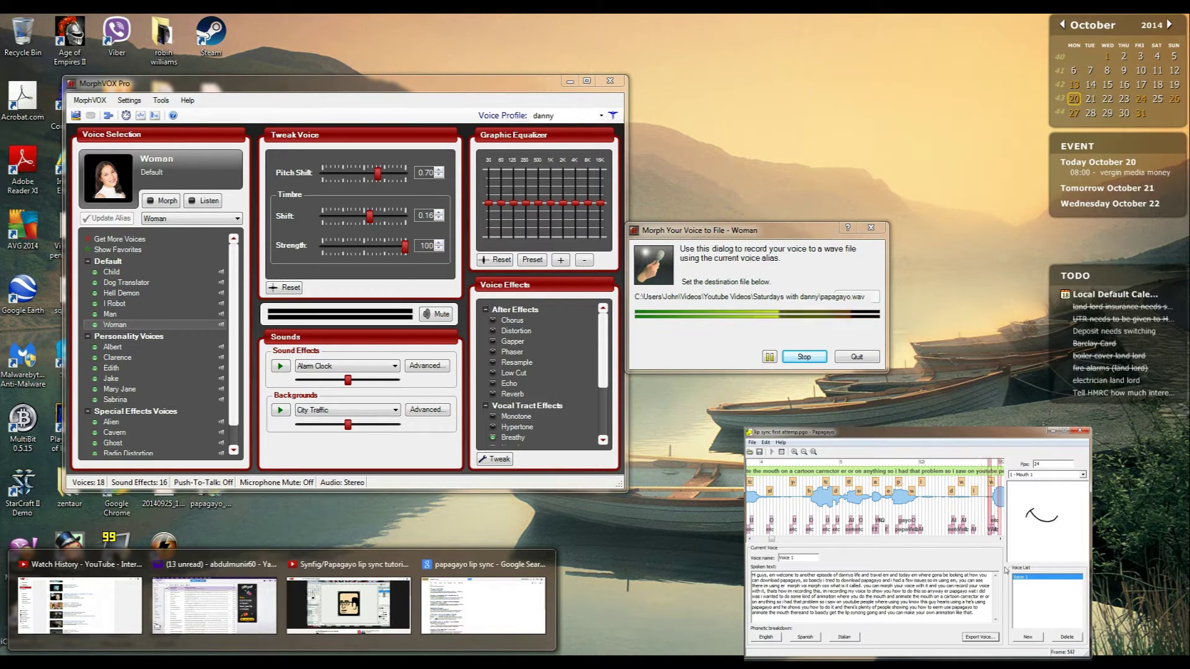
pyautogui.click(502, 604)
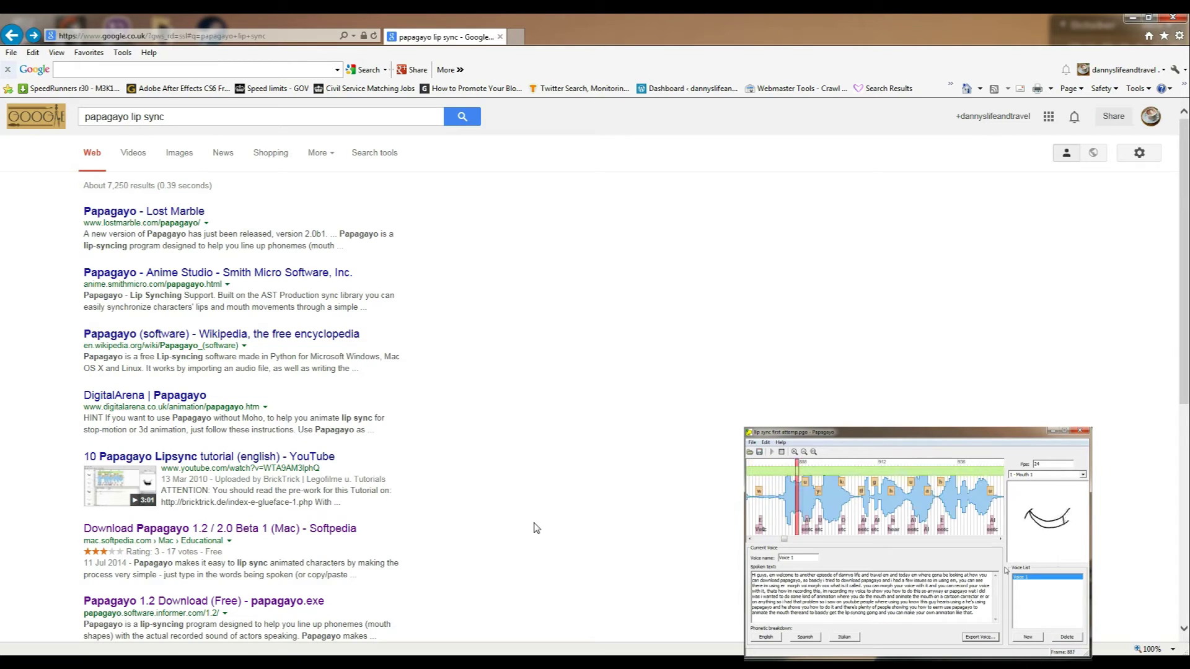
pyautogui.click(282, 662)
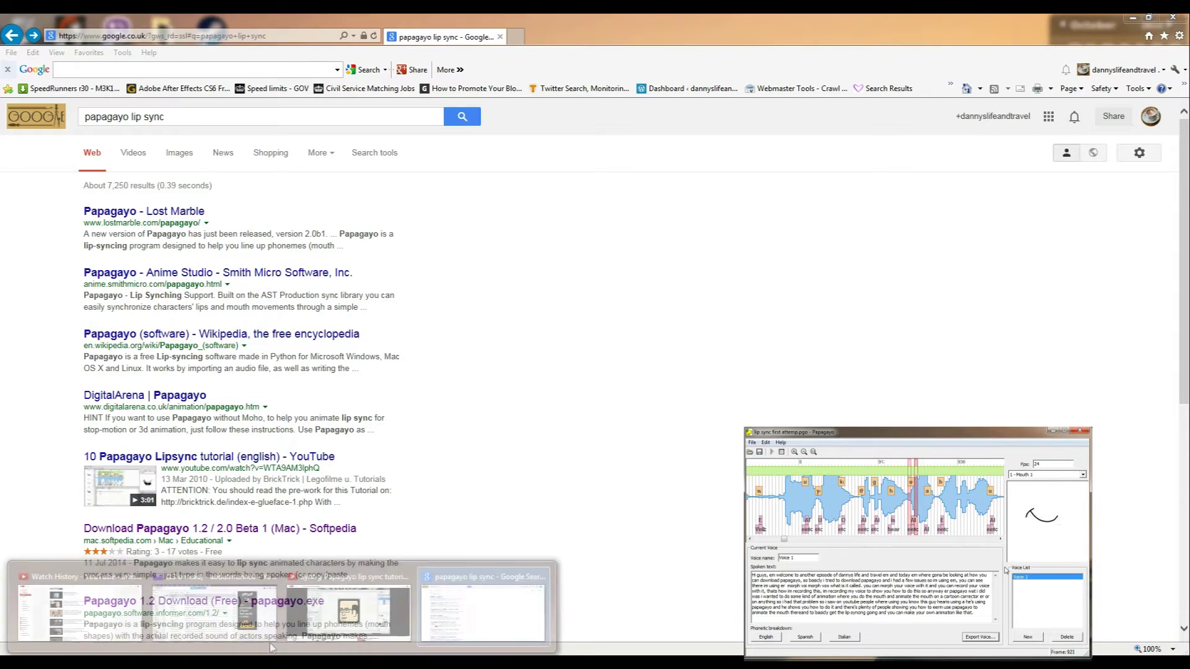
pyautogui.click(393, 601)
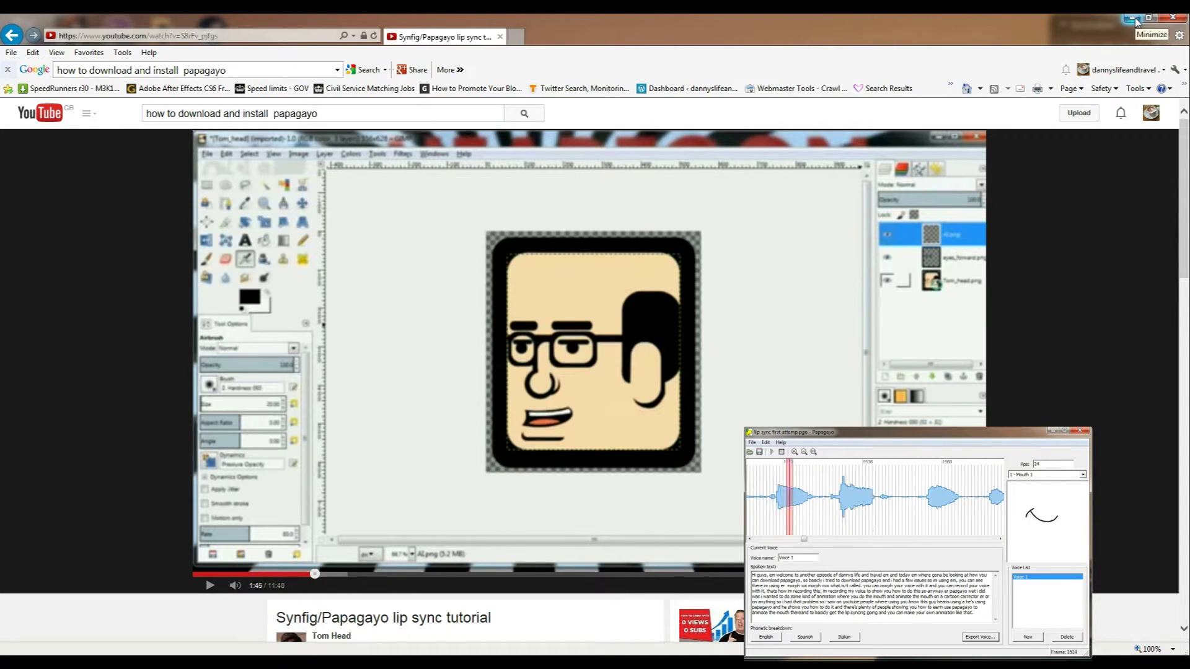
pyautogui.hotkey('alt', 'Left')
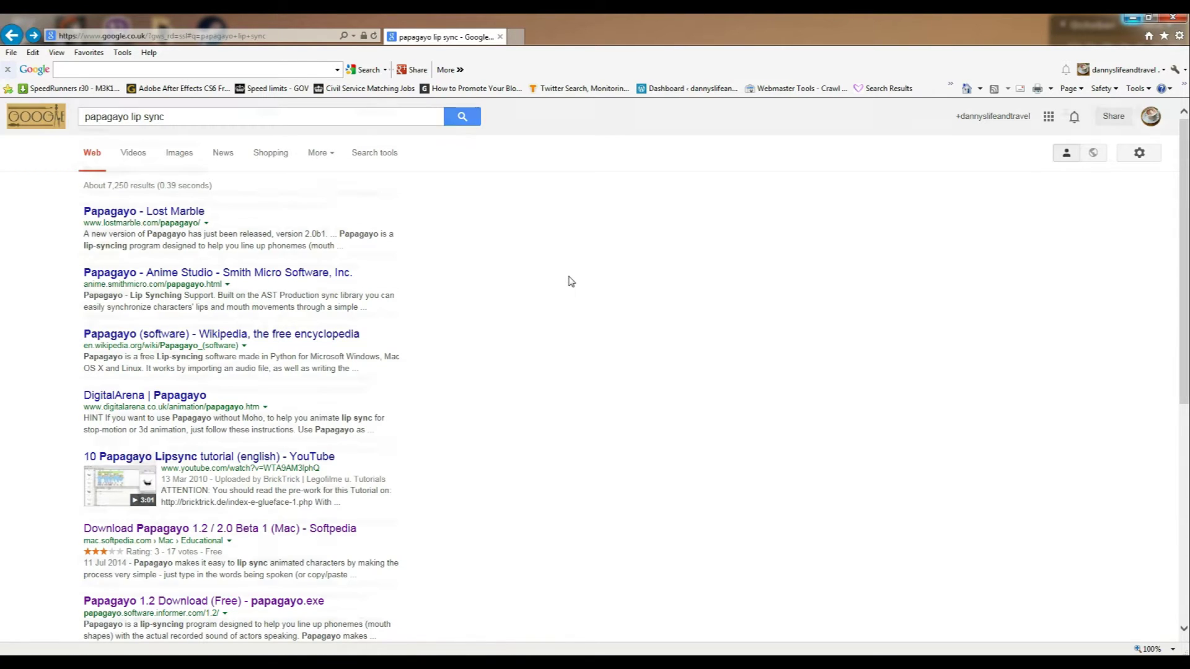
pyautogui.scroll(-2, 571, 281)
pyautogui.scroll(2, 570, 281)
pyautogui.scroll(-2, 570, 280)
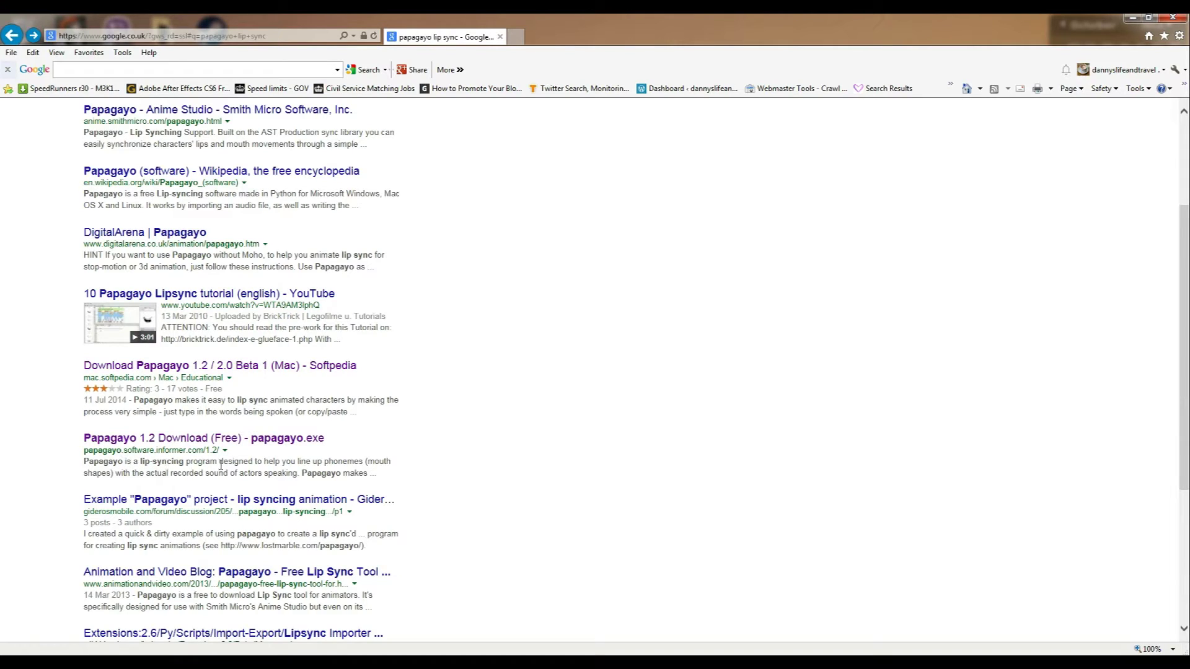
# - Open the 'Papagayo 1.2 Download (Free)' result, then minimize IE and move the MorphVOX dialog aside
pyautogui.click(187, 440)
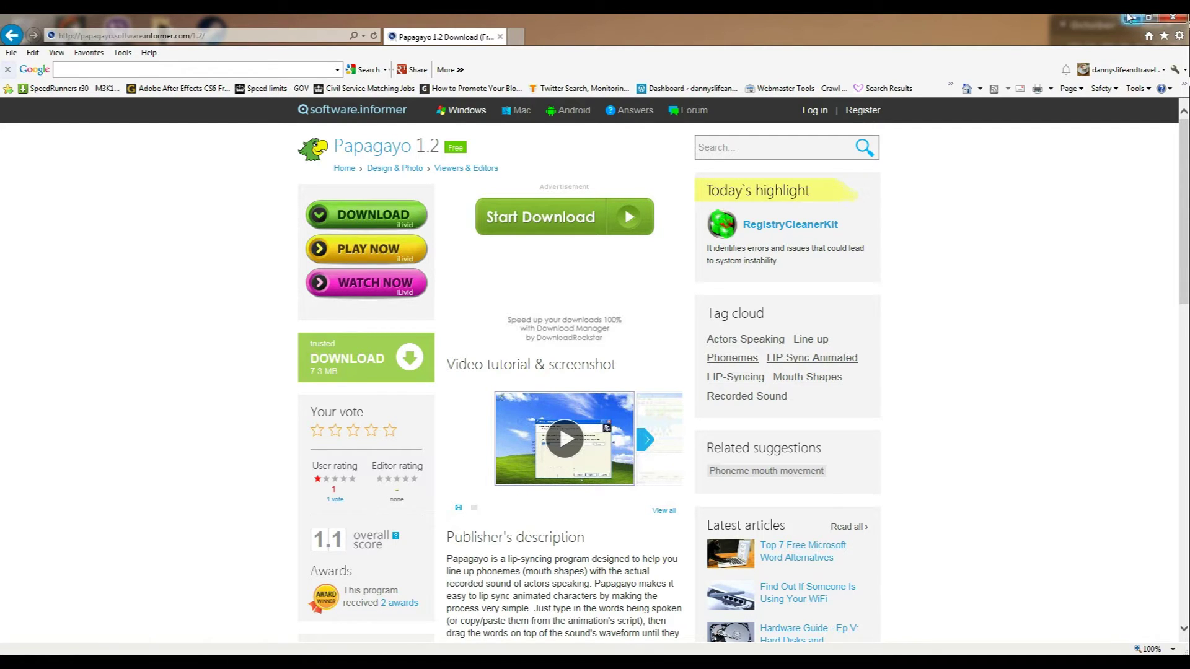
pyautogui.click(1128, 18)
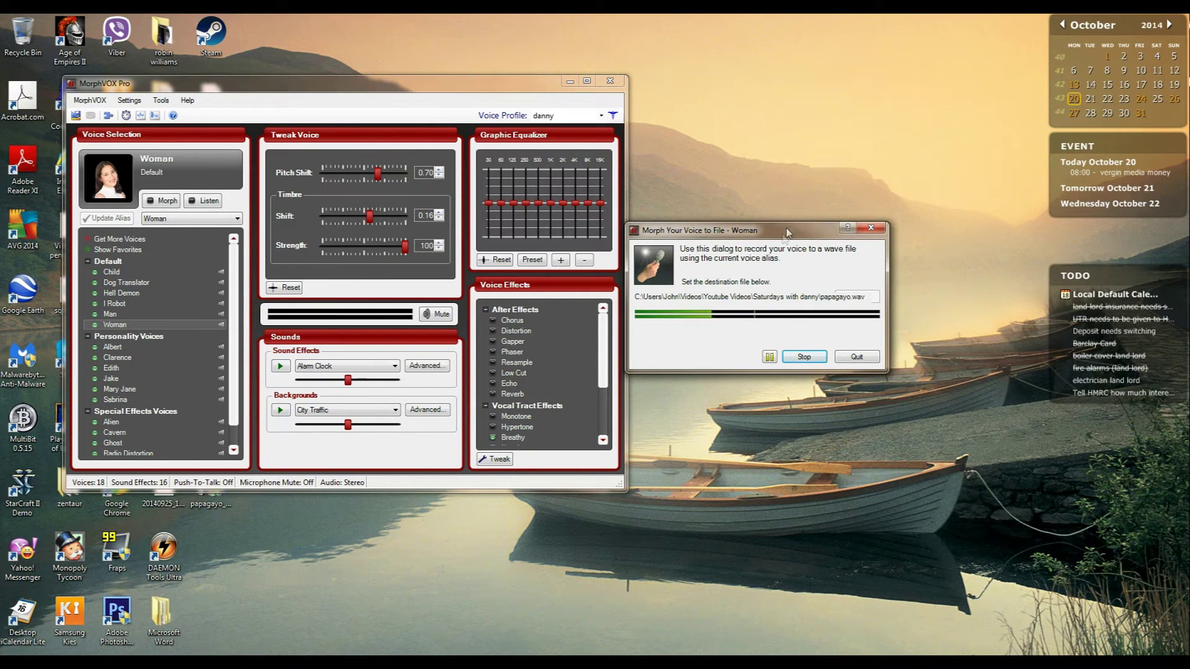
pyautogui.moveTo(786, 232)
pyautogui.mouseDown()
pyautogui.moveTo(922, 322)
pyautogui.moveTo(968, 387)
pyautogui.mouseUp()
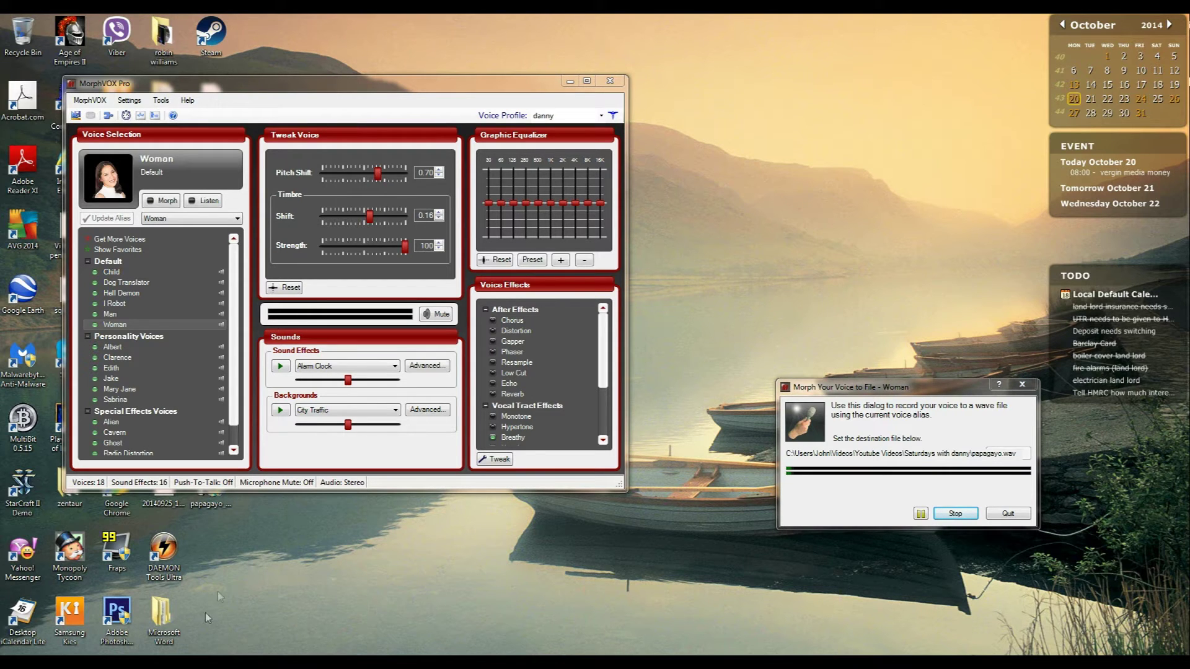
pyautogui.moveTo(338, 651)
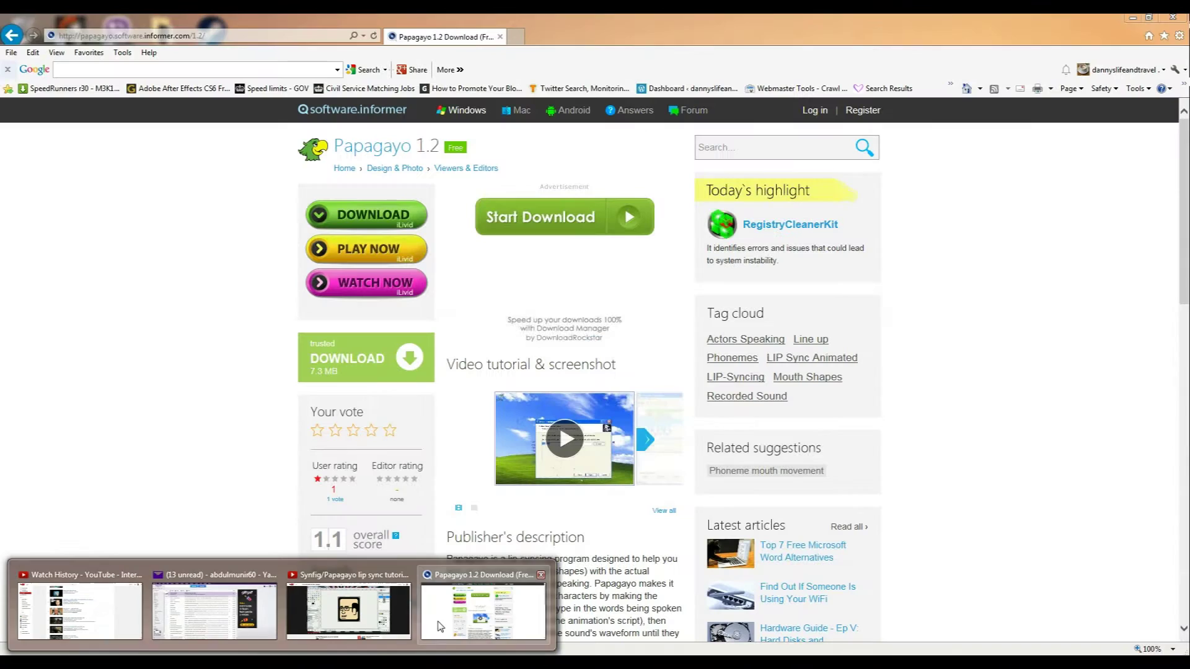
# - Start the Papagayo 1.2 download from the green DOWNLOAD button and choose 'Save as'
pyautogui.click(484, 604)
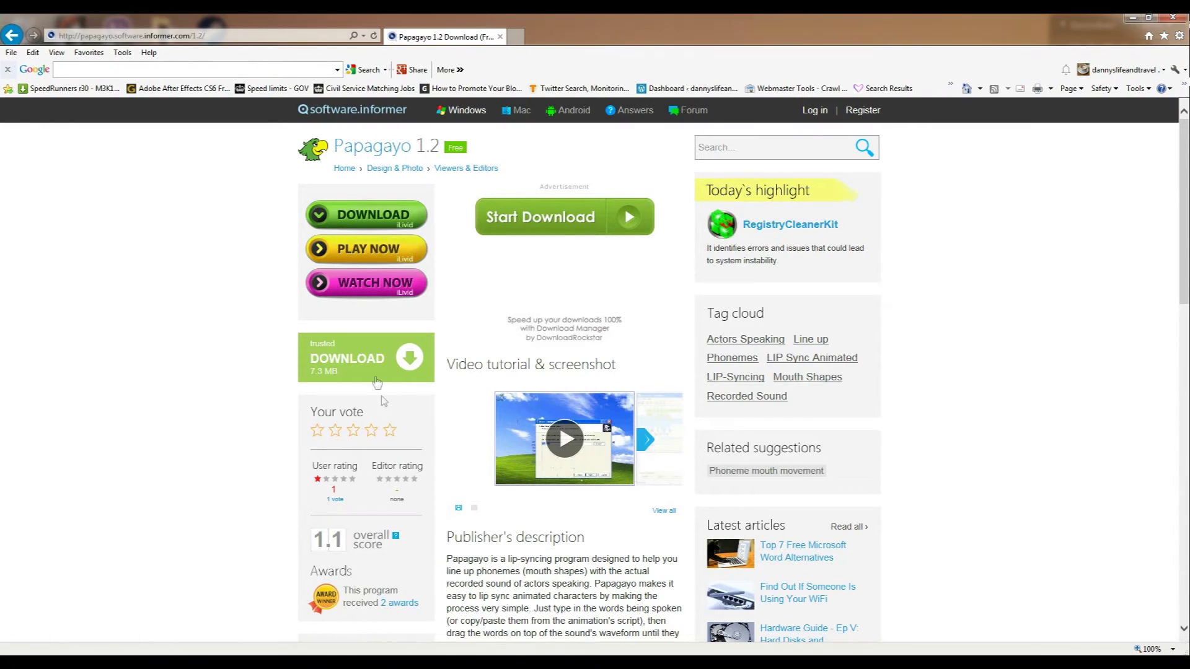
pyautogui.click(369, 362)
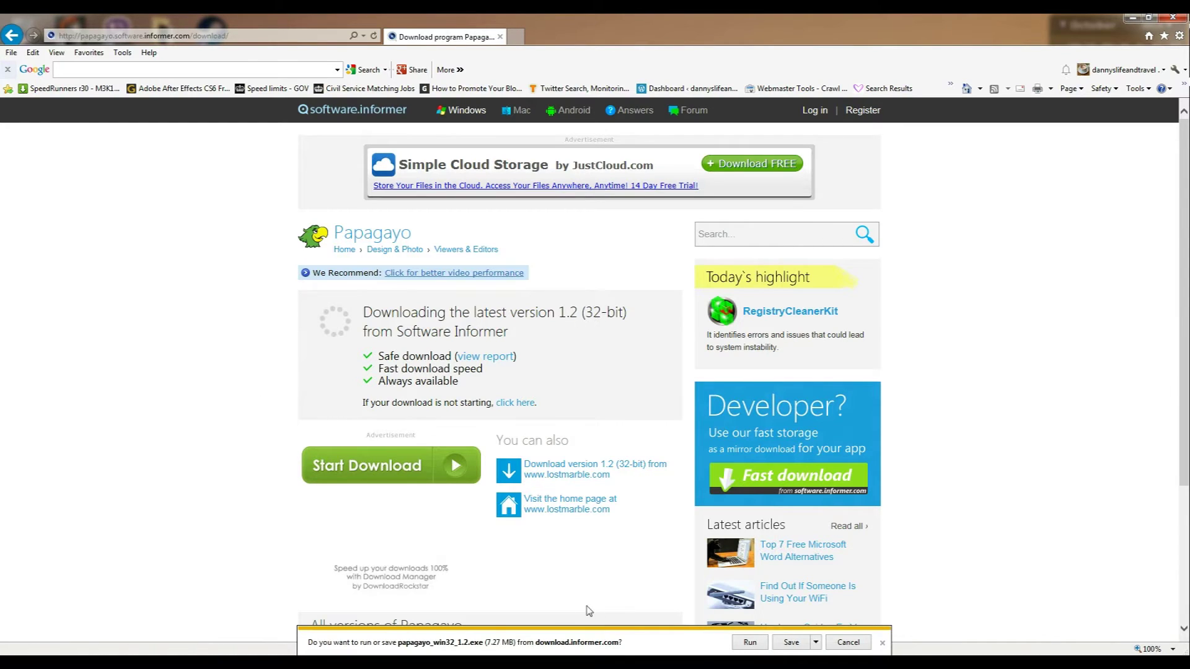
pyautogui.click(815, 642)
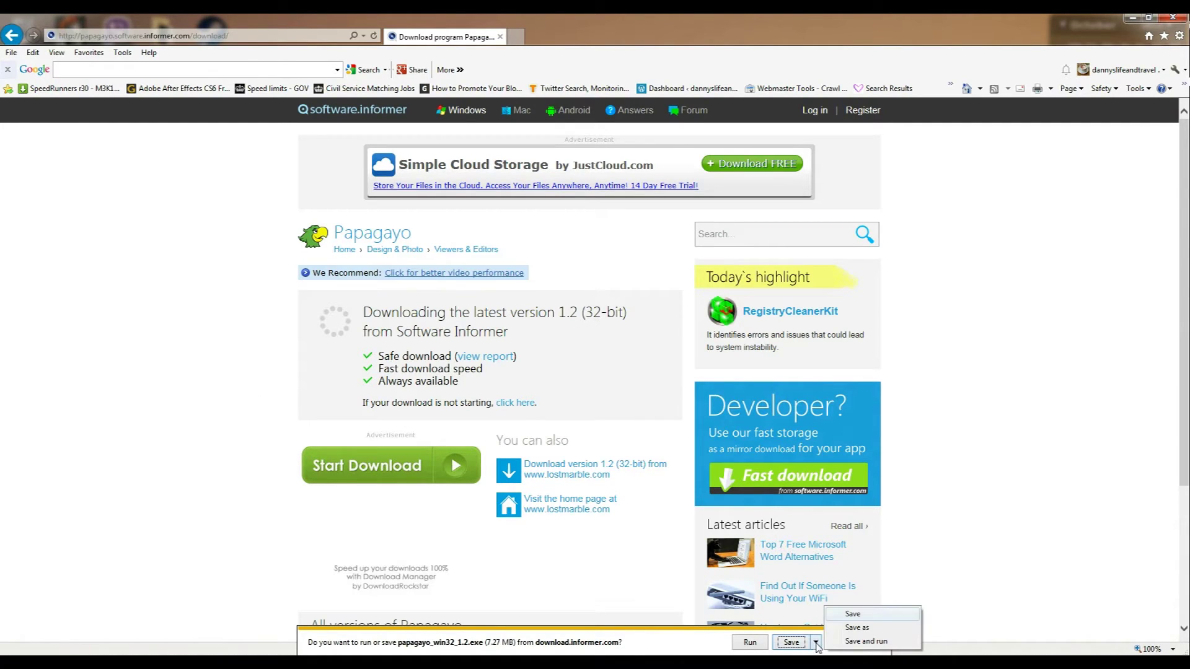
pyautogui.click(850, 629)
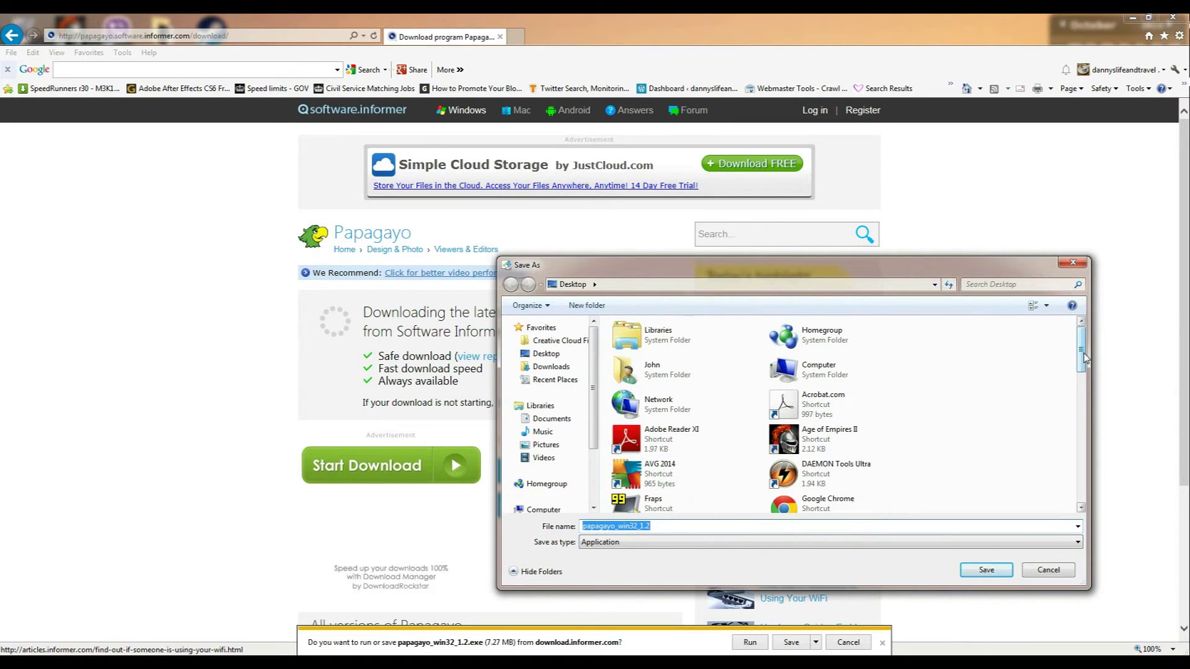
pyautogui.moveTo(1082, 358); pyautogui.dragTo(1079, 463)
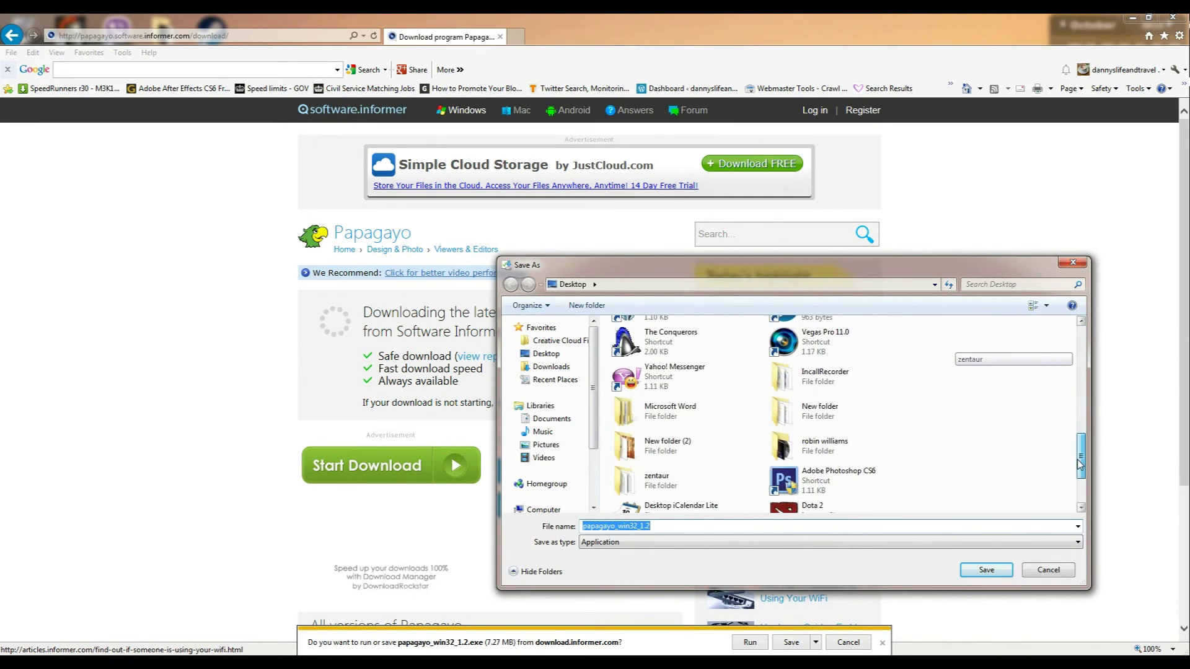
pyautogui.moveTo(1079, 463); pyautogui.dragTo(1079, 485)
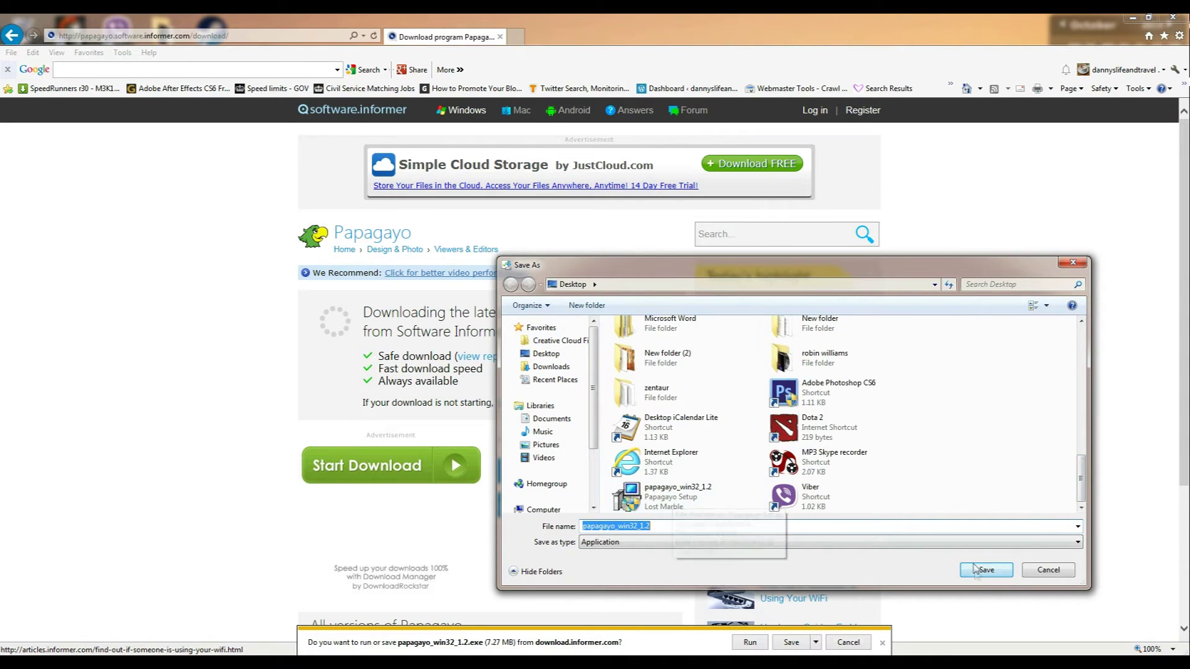
# - Save papagayo_win32_1.2.exe to the Desktop, replacing the existing copy
pyautogui.click(980, 576)
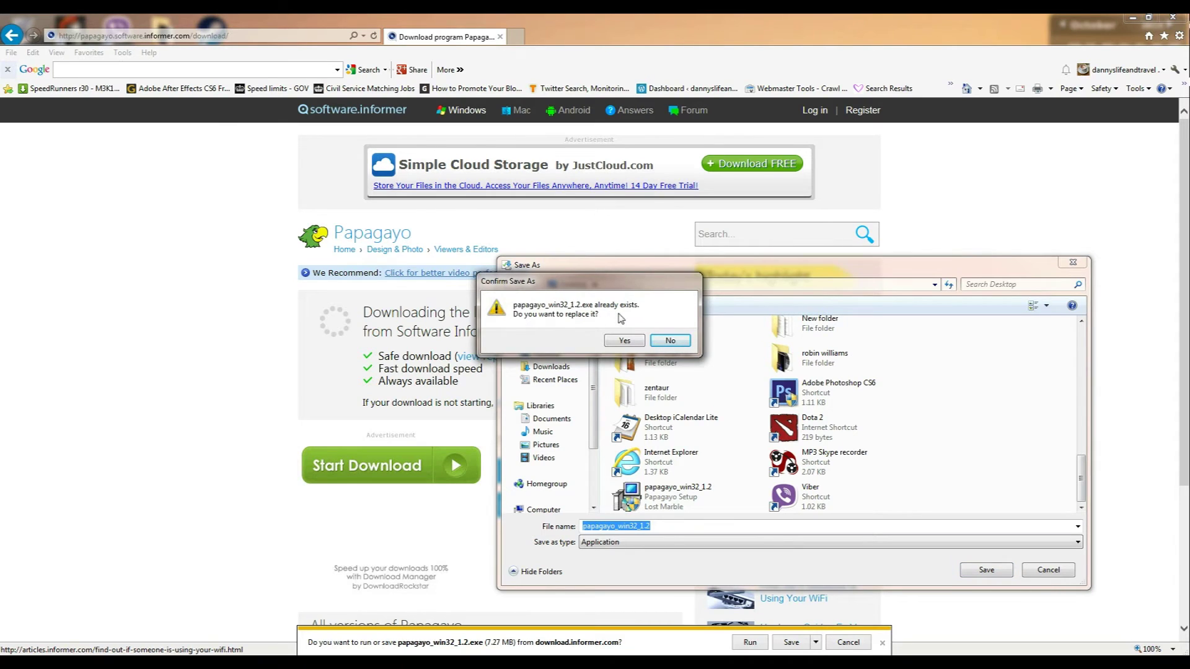
pyautogui.click(619, 342)
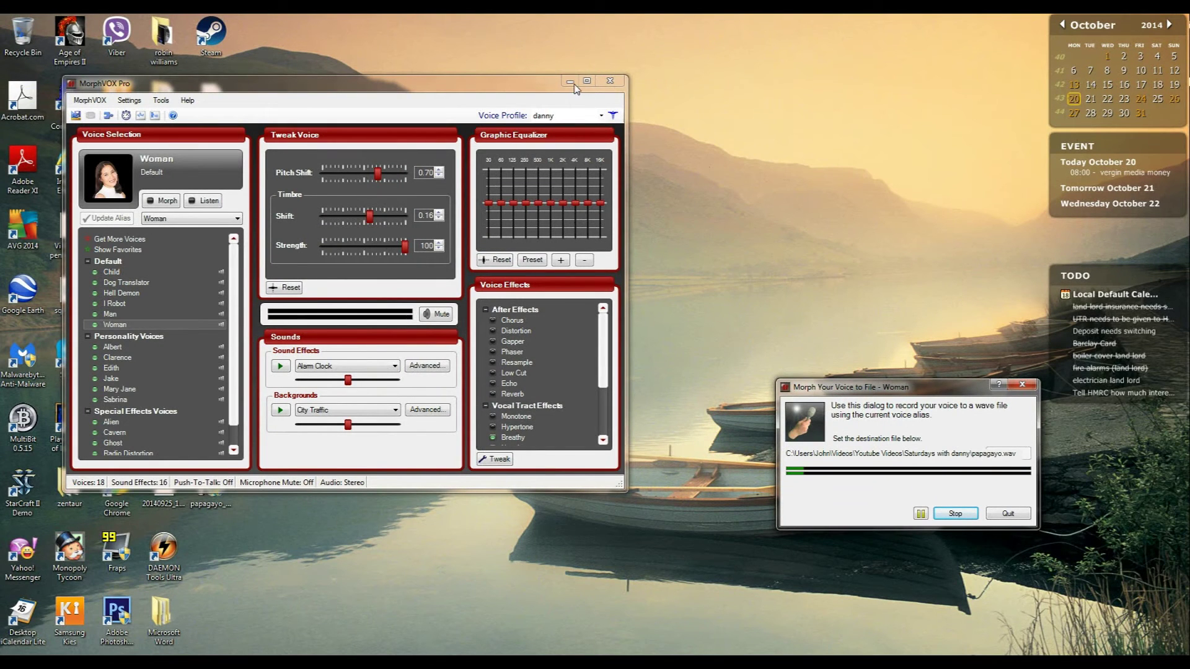
pyautogui.moveTo(328, 618)
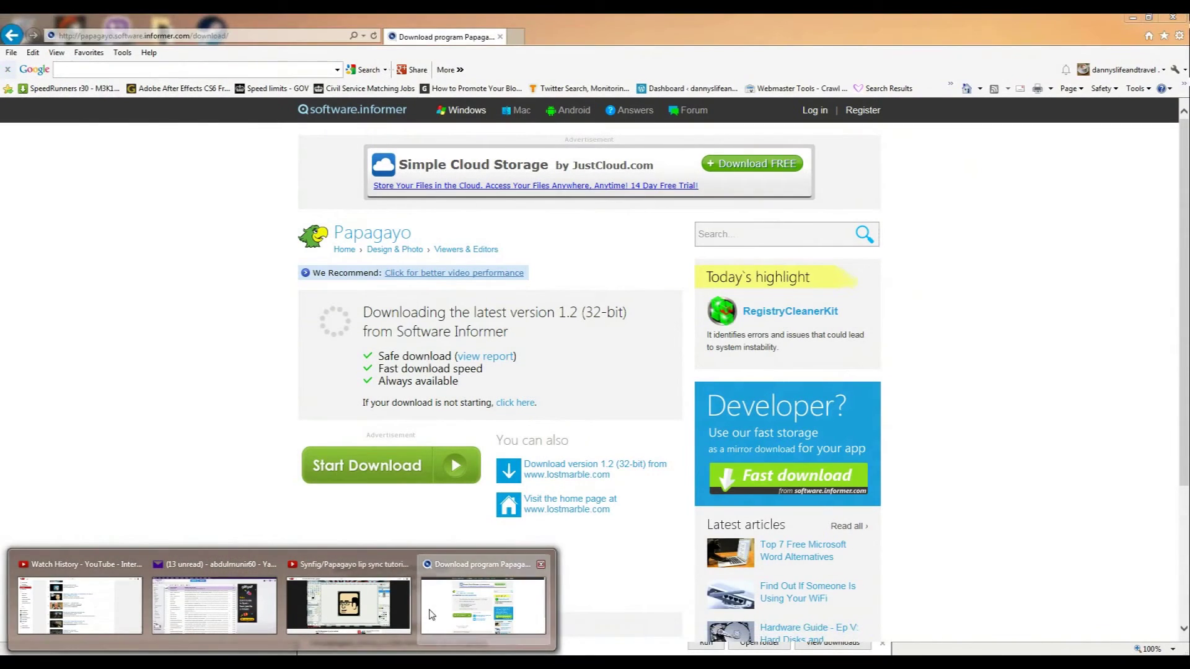
# - Run the downloaded Papagayo installer, then exit its Setup wizard without installing
pyautogui.click(431, 614)
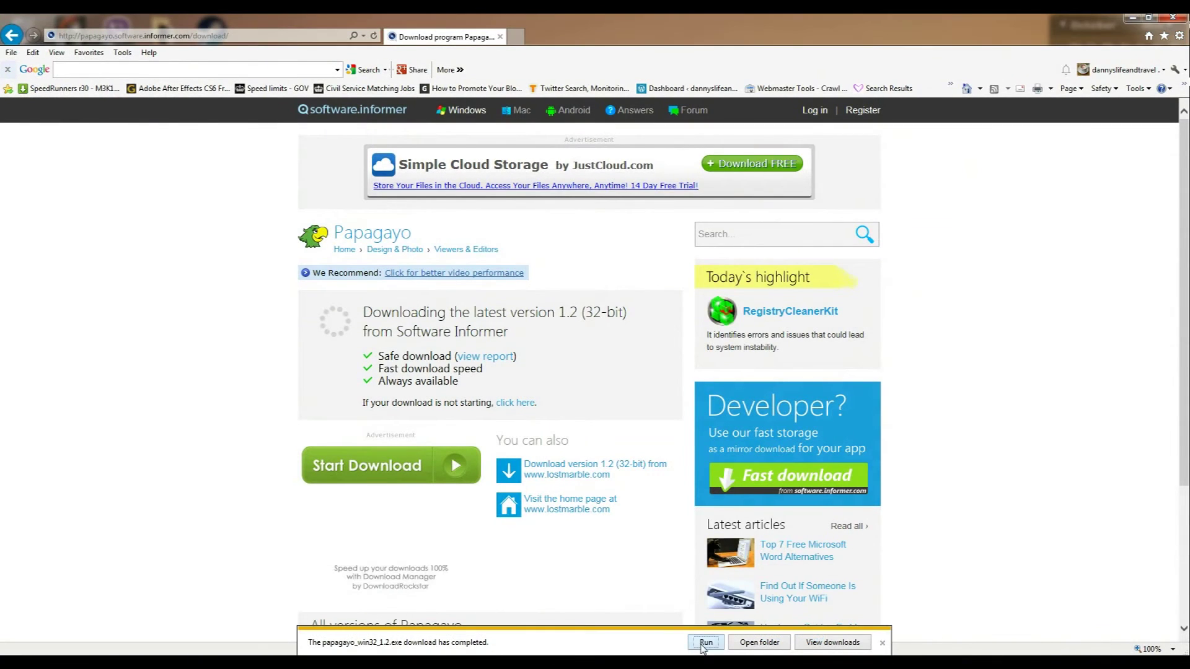
pyautogui.click(703, 643)
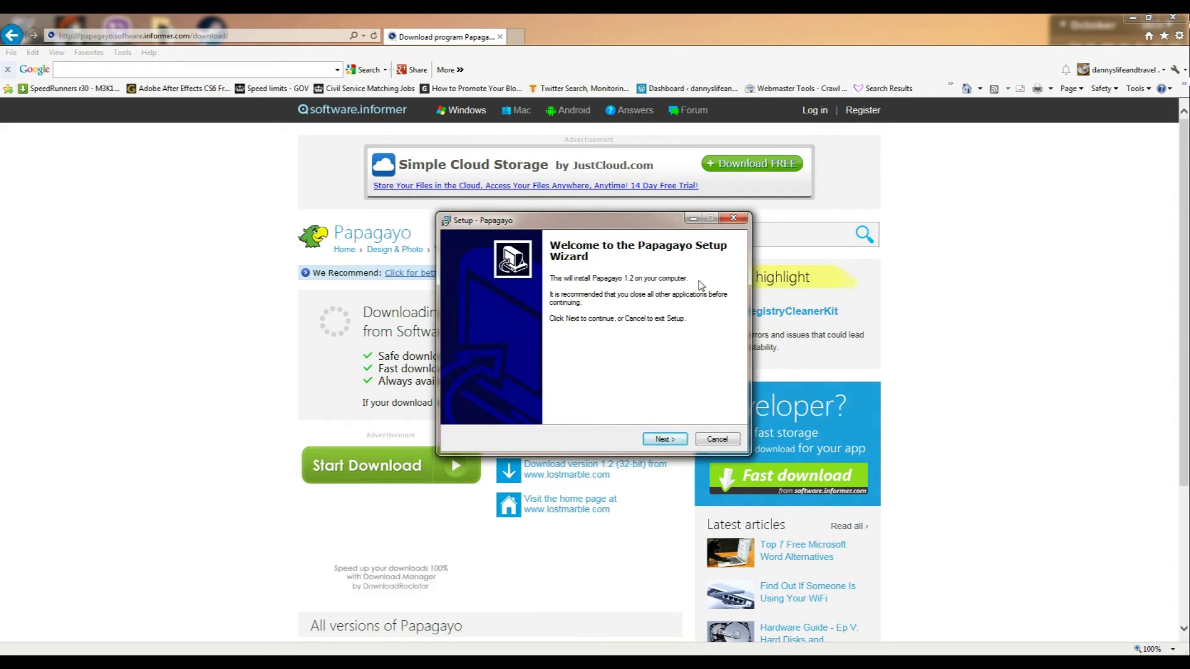
pyautogui.click(734, 219)
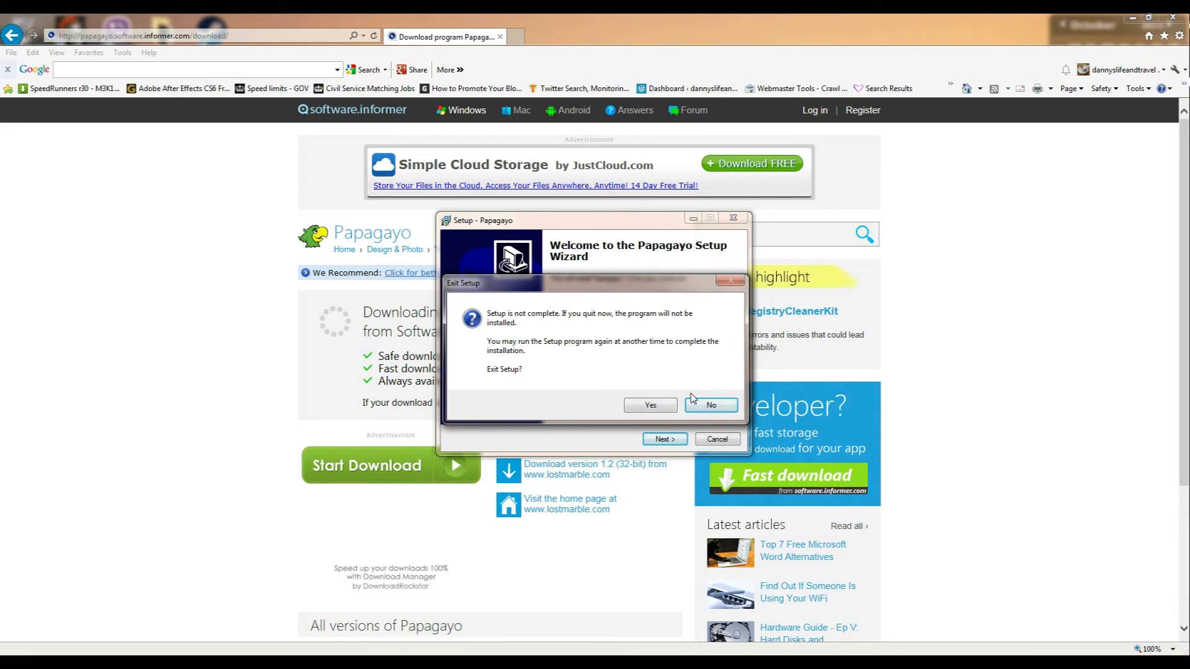
pyautogui.click(651, 405)
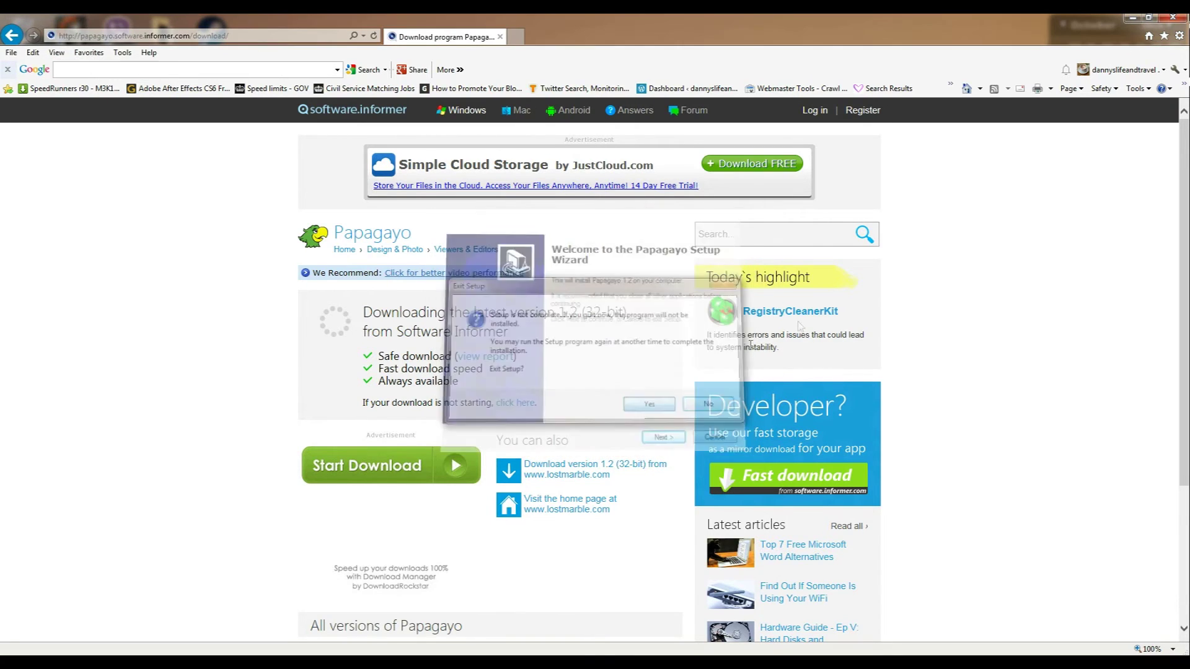
# - Minimize the browser and launch Papagayo from the Start menu
pyautogui.click(1131, 18)
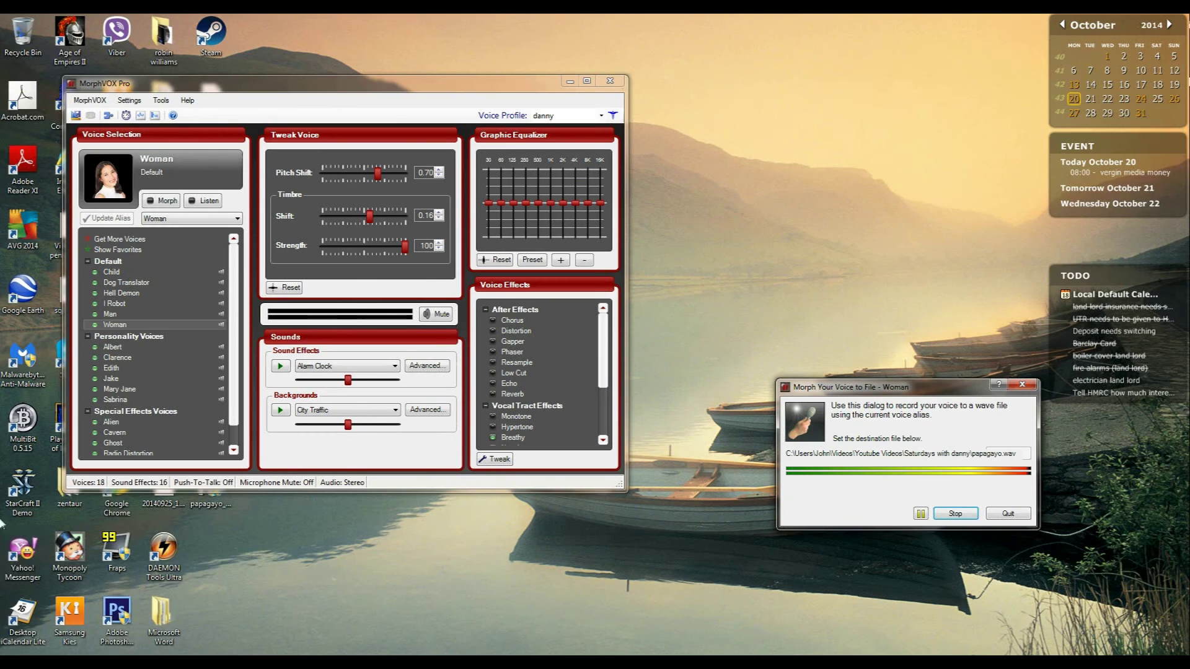
pyautogui.click(23, 646)
pyautogui.click(39, 590)
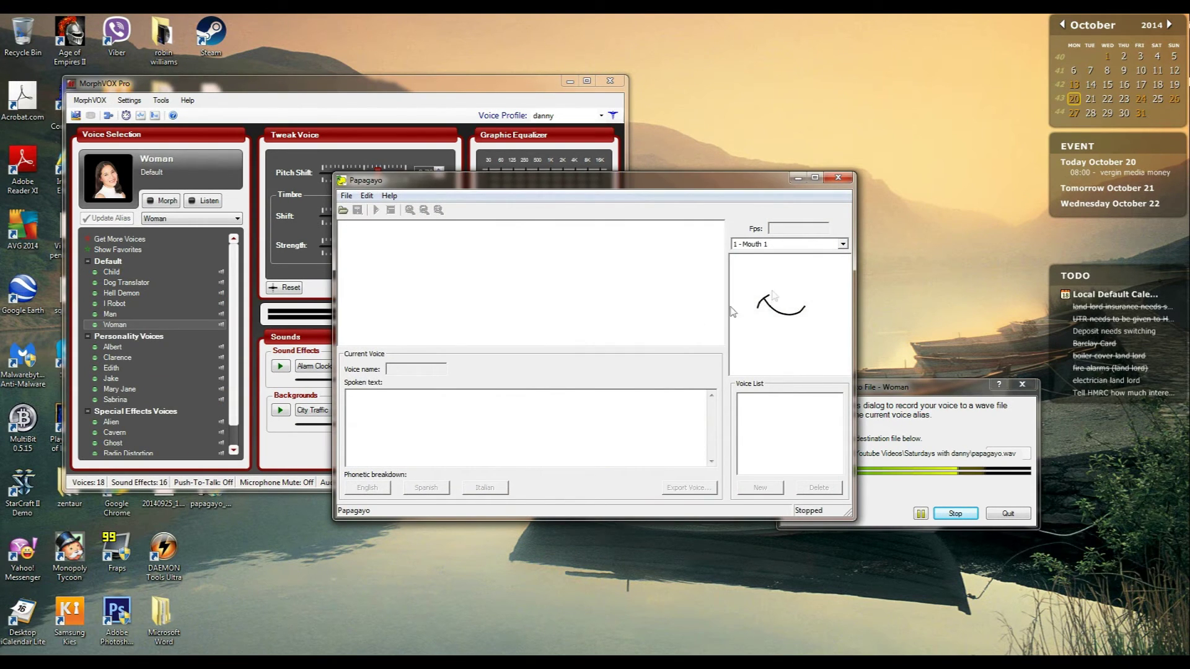
# - Preview the Mouth 2 and Gary C Martin mouth sets, then return to Mouth 1
pyautogui.click(799, 246)
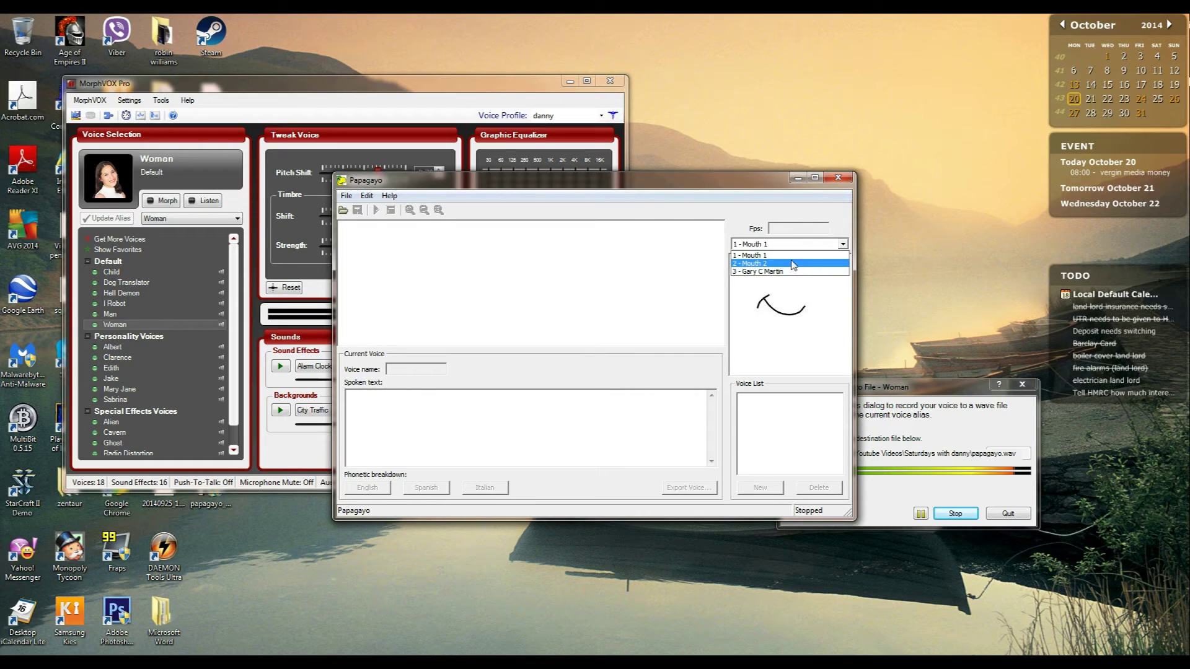
pyautogui.click(792, 264)
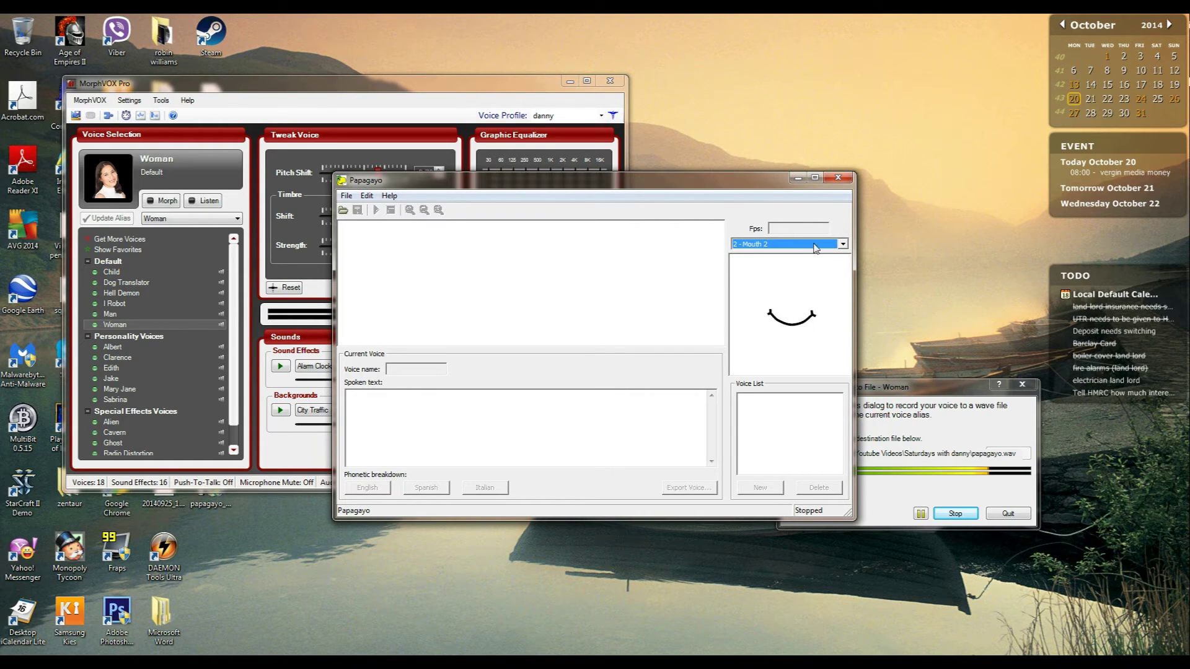
pyautogui.click(814, 245)
pyautogui.click(812, 277)
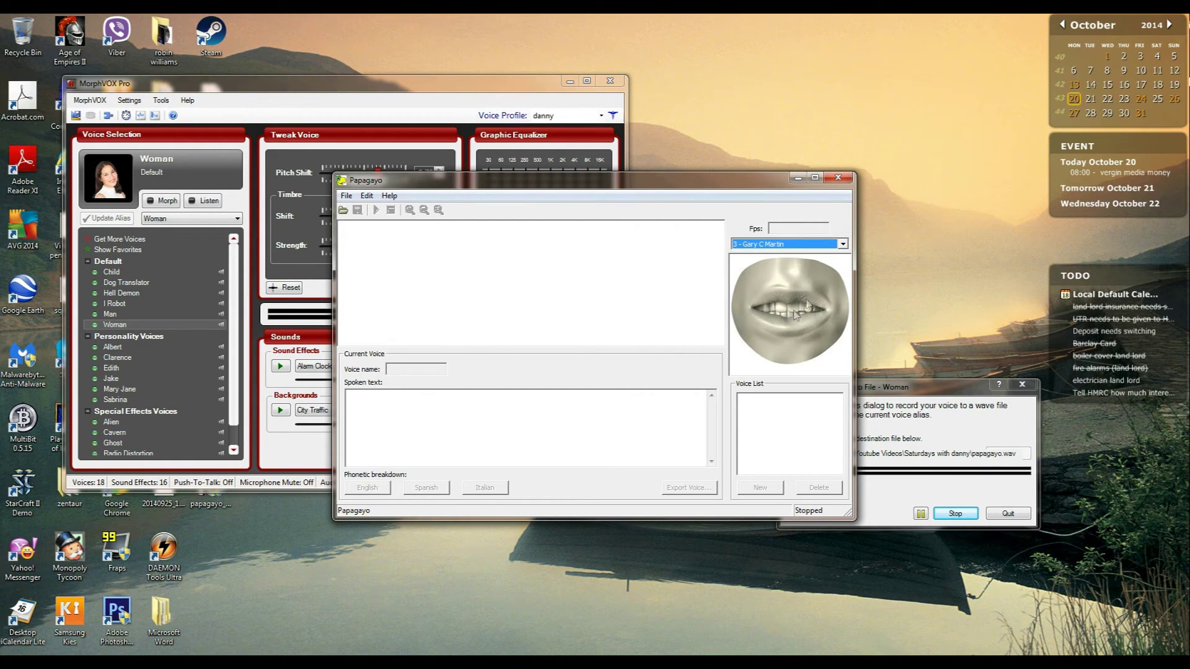
pyautogui.click(818, 244)
pyautogui.click(818, 256)
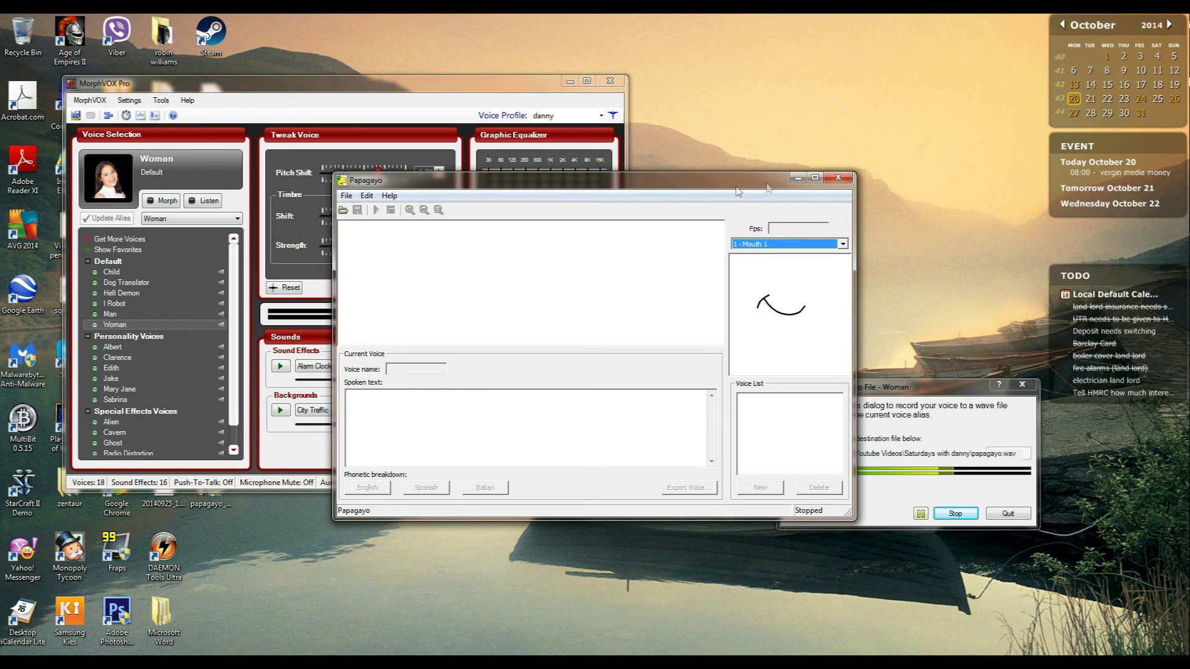
# - Close Papagayo, stop and quit the papagayo.wav voice-to-file recording, and close MorphVOX Pro
pyautogui.click(840, 175)
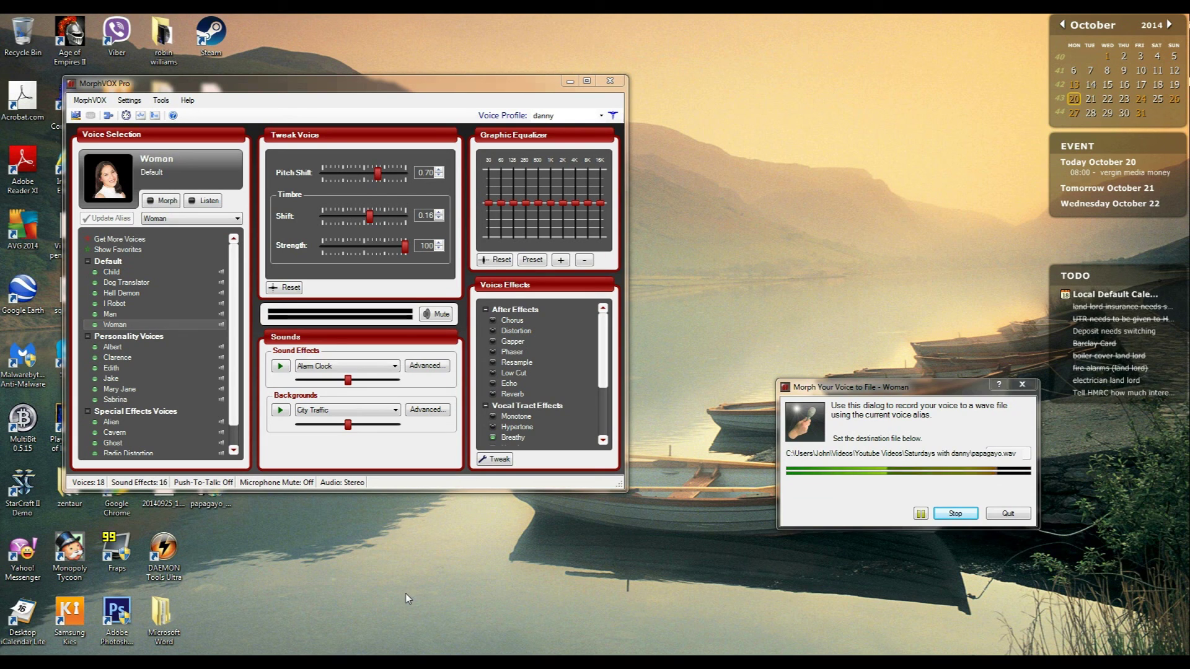
pyautogui.click(954, 513)
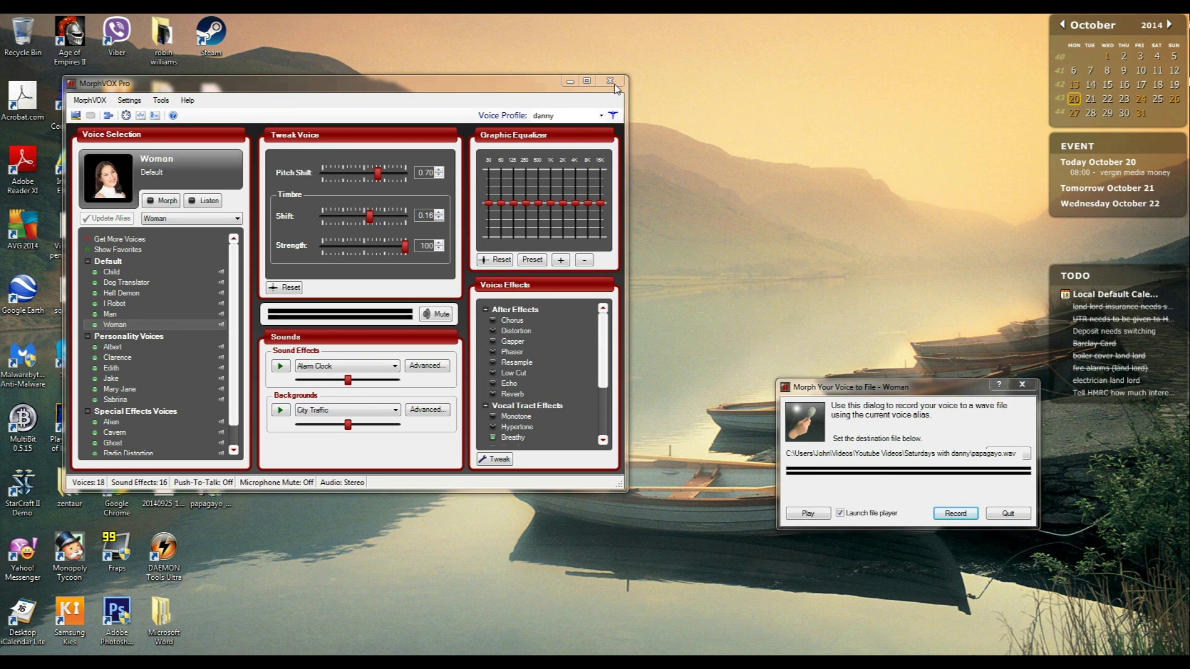
pyautogui.click(1026, 387)
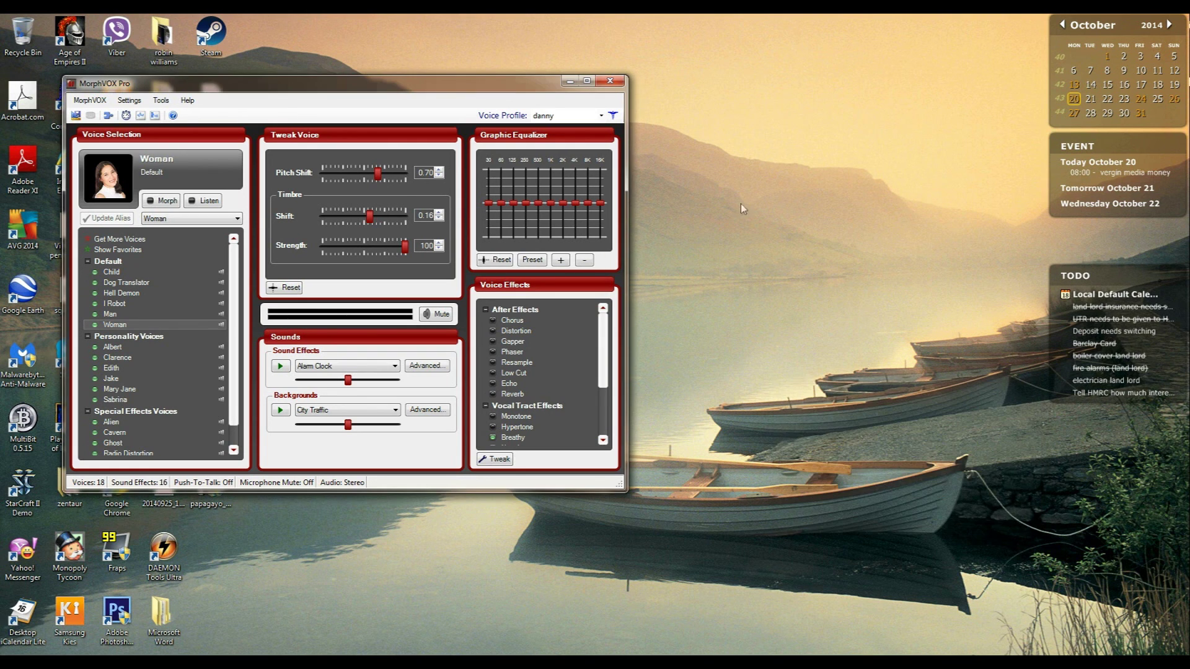
pyautogui.click(609, 81)
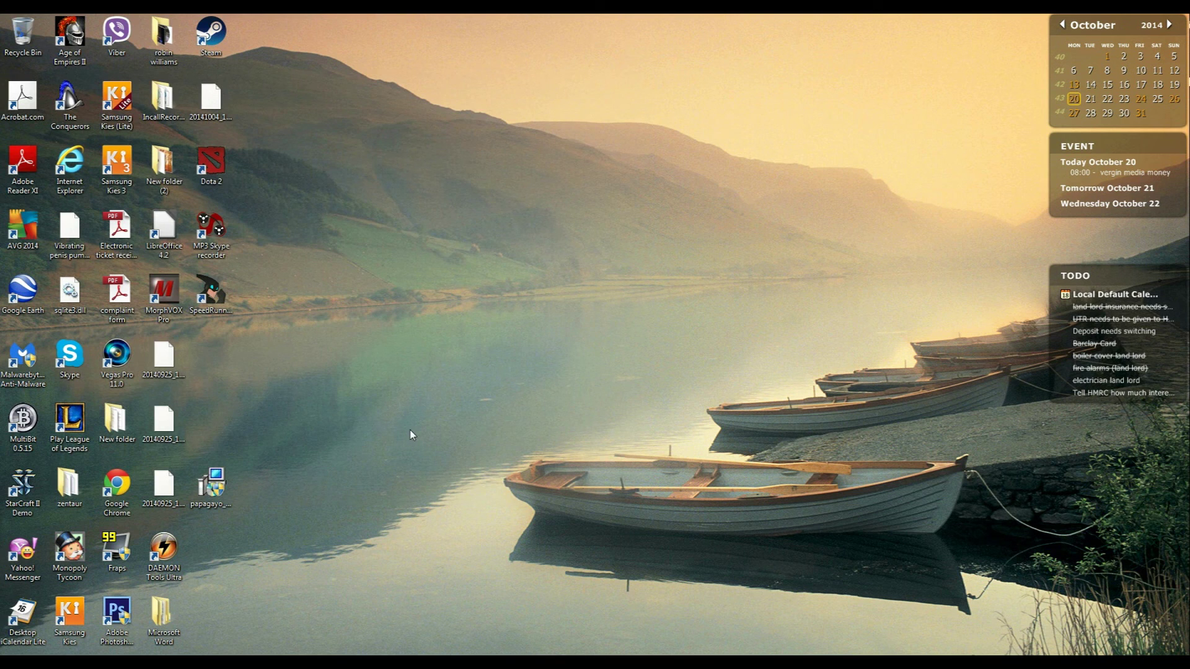